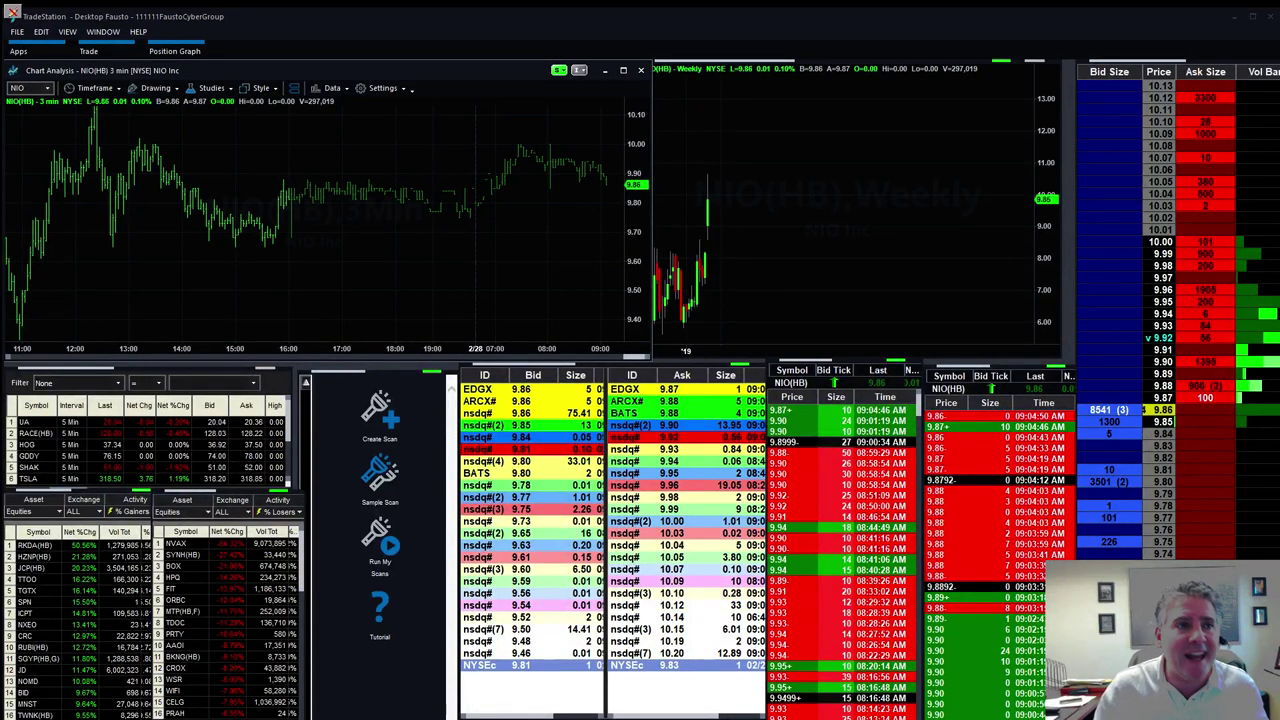
# Step: Load RKDA from the percent gainers hot list into the linked charts, and switch the 3-minute chart to FTR
pyautogui.click(22, 546)
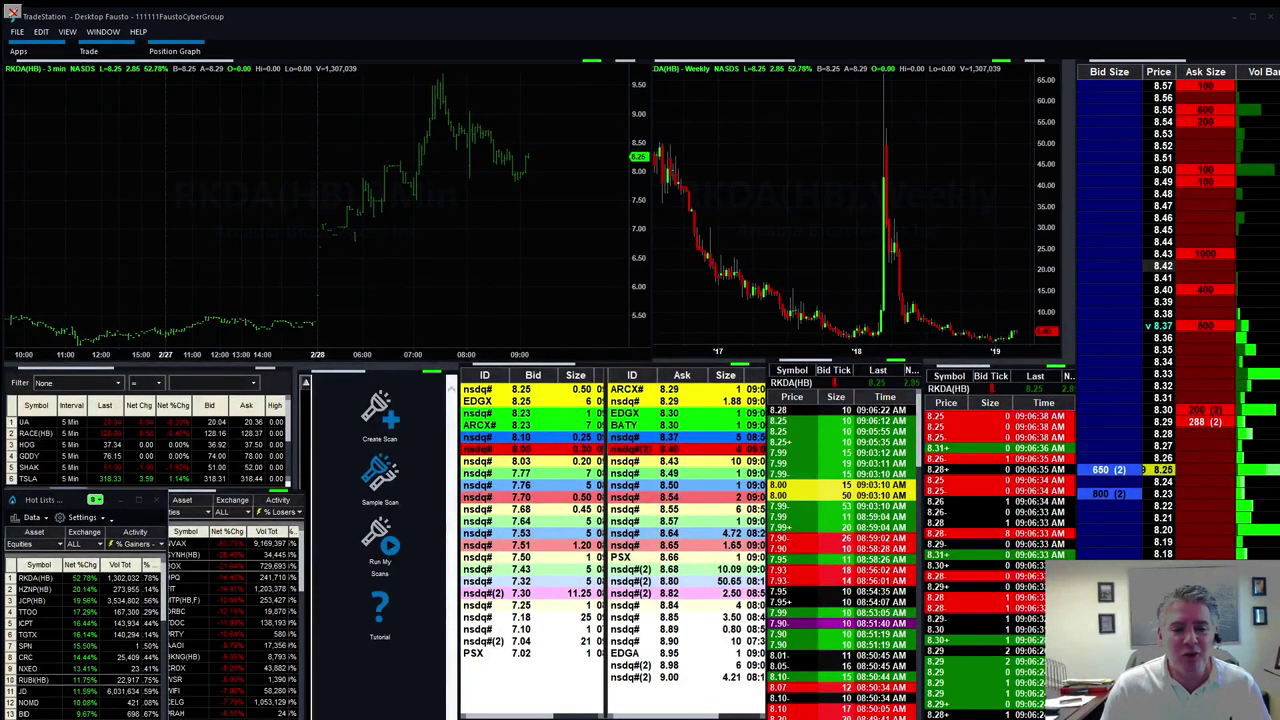
pyautogui.click(479, 188)
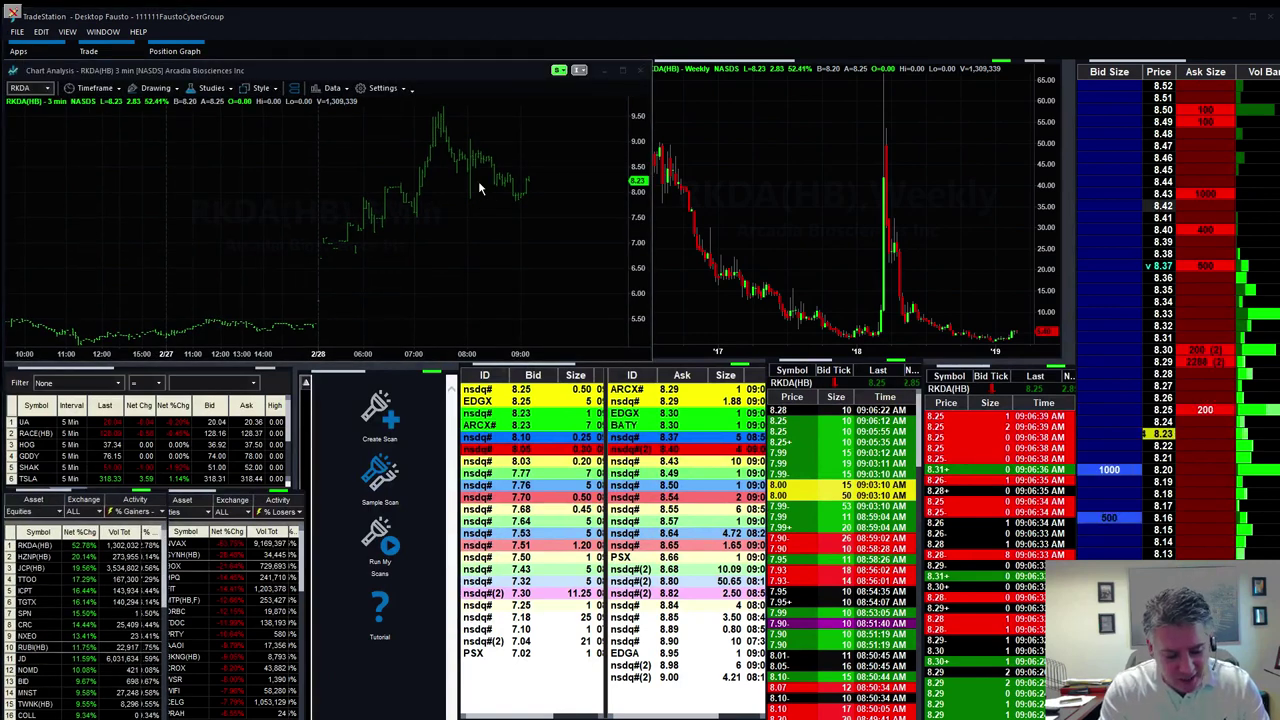
pyautogui.write('FTR')
pyautogui.press('Return')
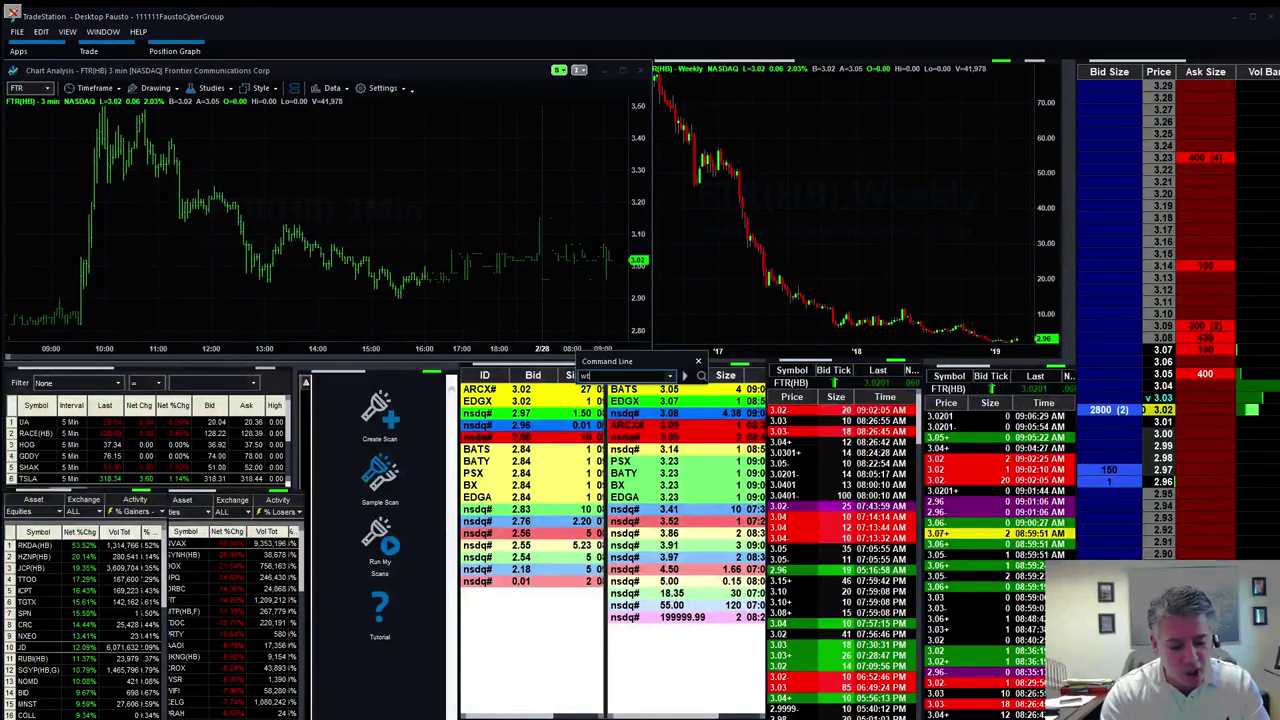
# Step: Bring up WTW in the linked charts and depth windows, followed by OSTK
pyautogui.write('WTW')
pyautogui.press('Return')
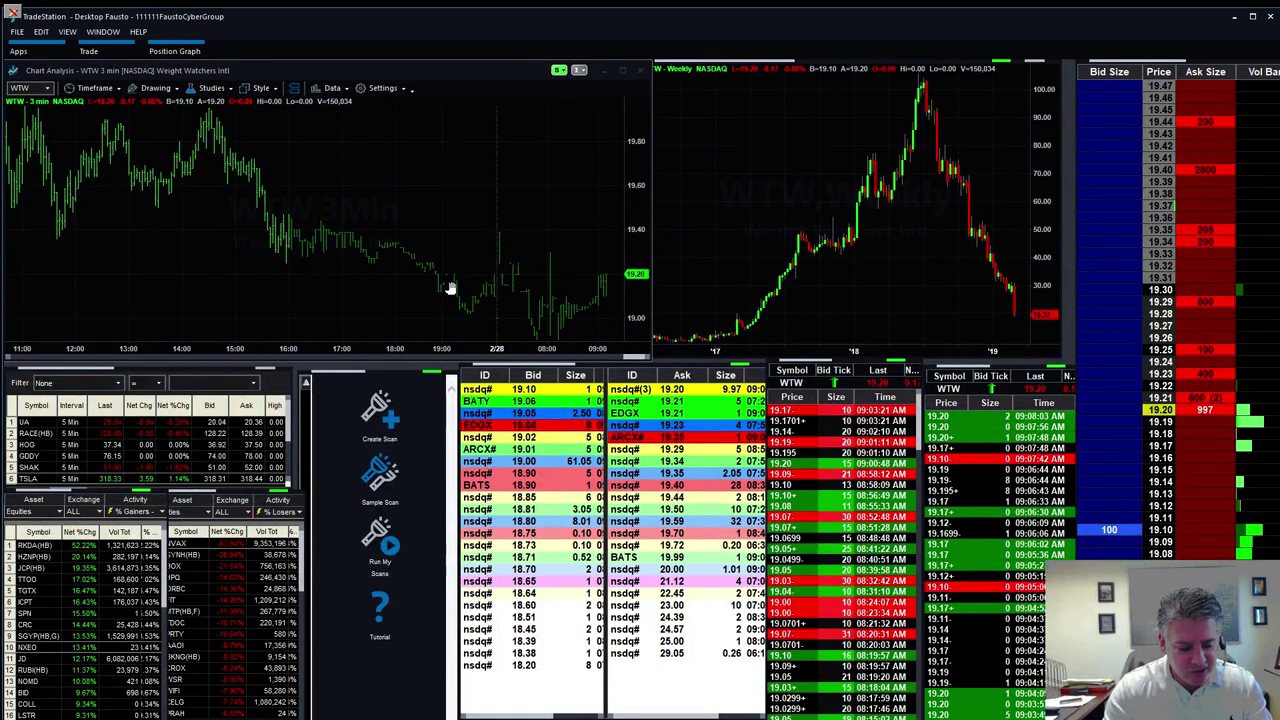
pyautogui.write('ostk')
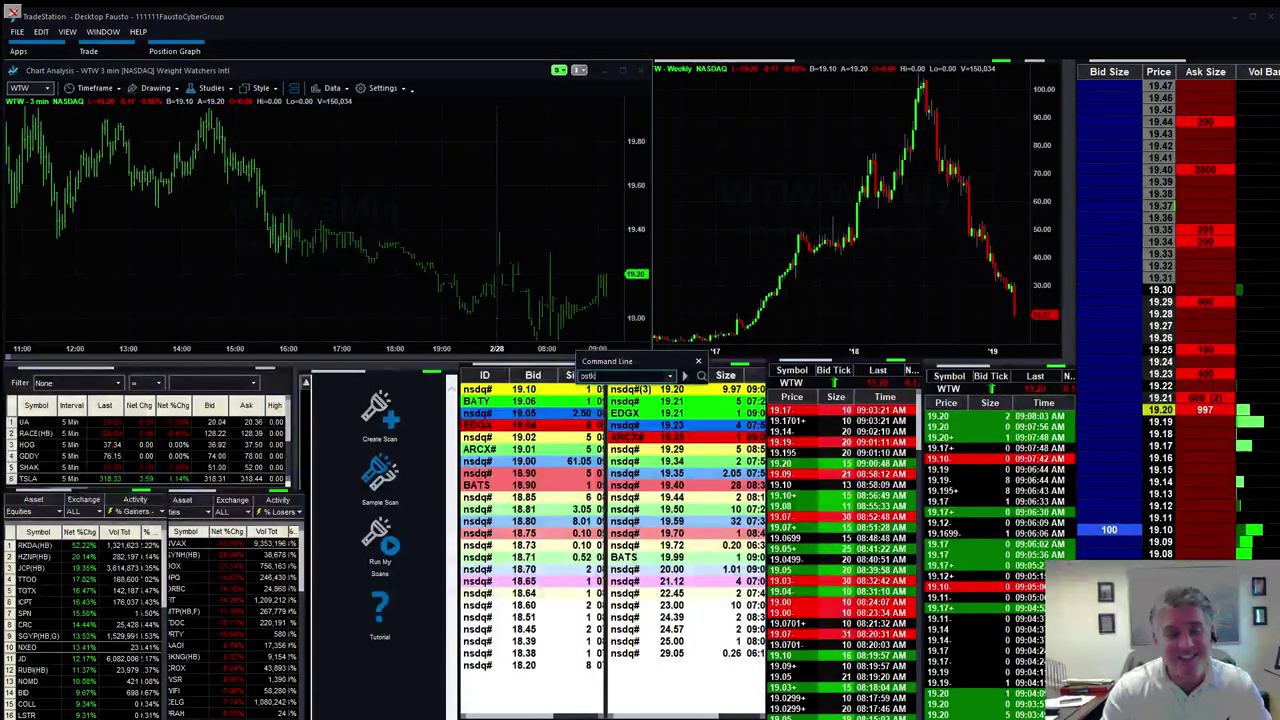
pyautogui.press('Return')
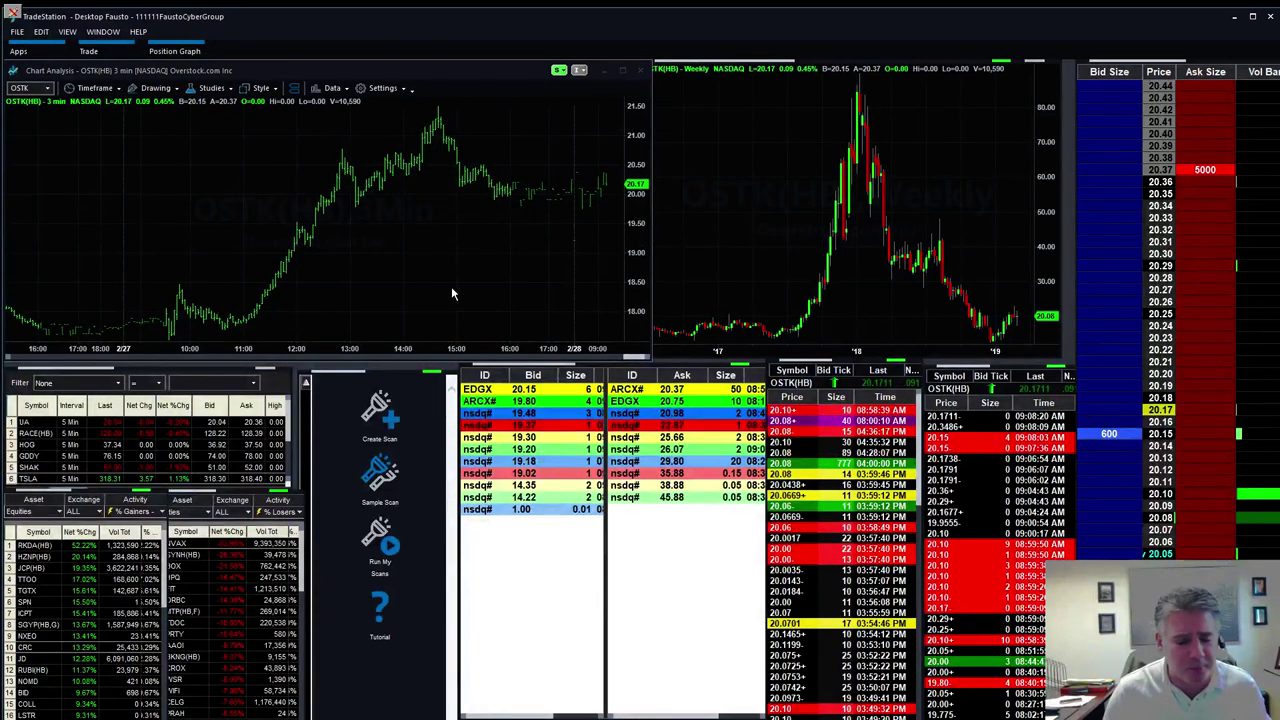
# Step: Show the 3-minute and weekly charts for SE, followed by those for XNET
pyautogui.write('SE')
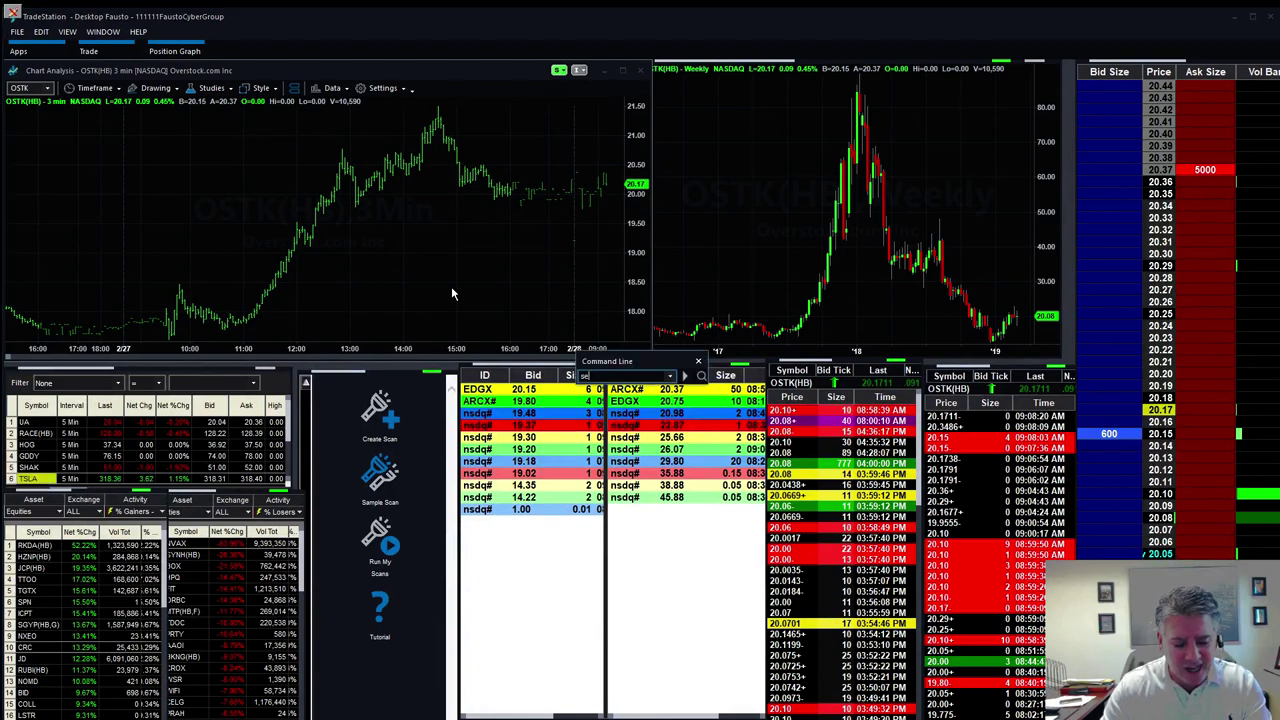
pyautogui.press('Return')
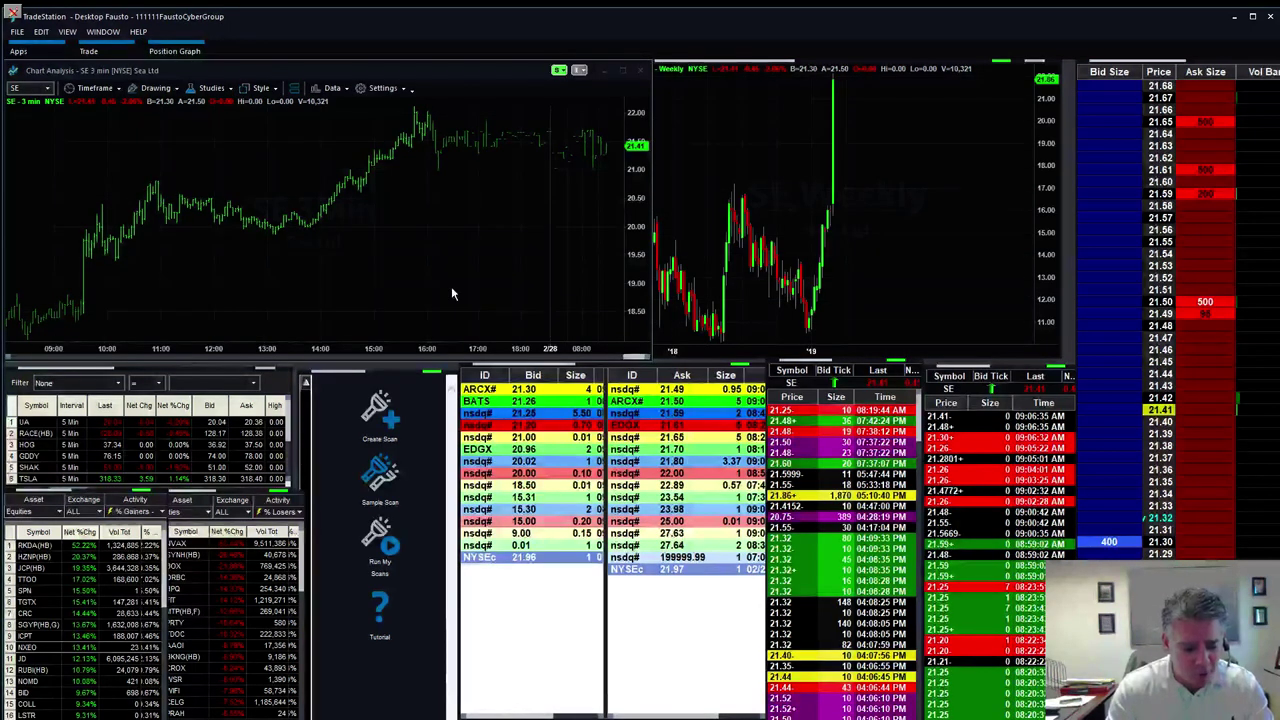
pyautogui.write('XNET')
pyautogui.press('Return')
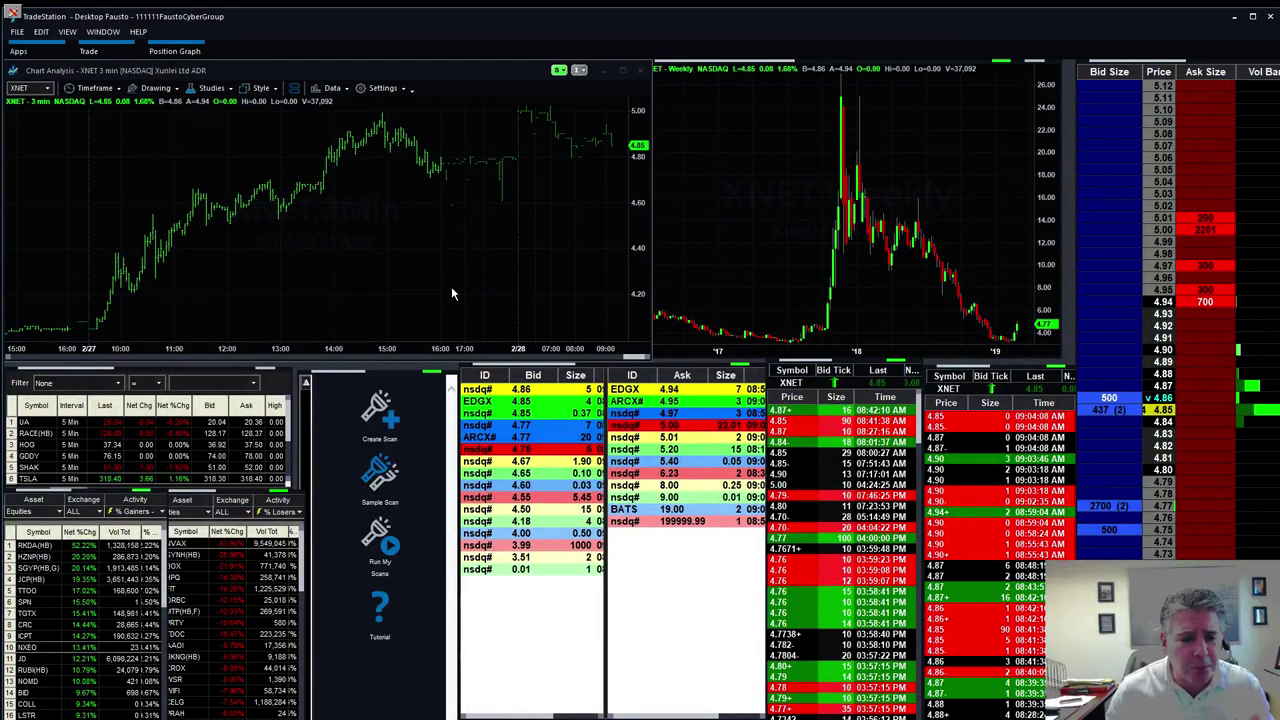
# Step: Switch the linked charts to CLVS, and after reviewing it, to VSM
pyautogui.write('d')
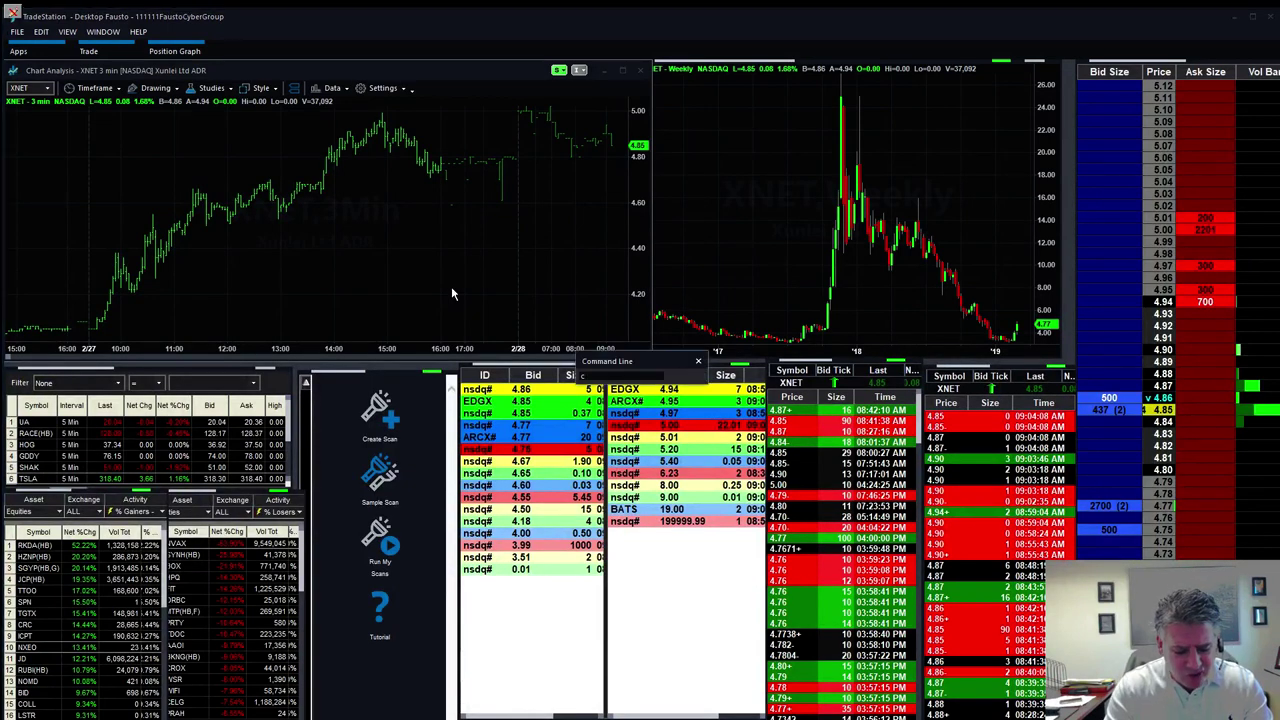
pyautogui.write('vs')
pyautogui.press('Return')
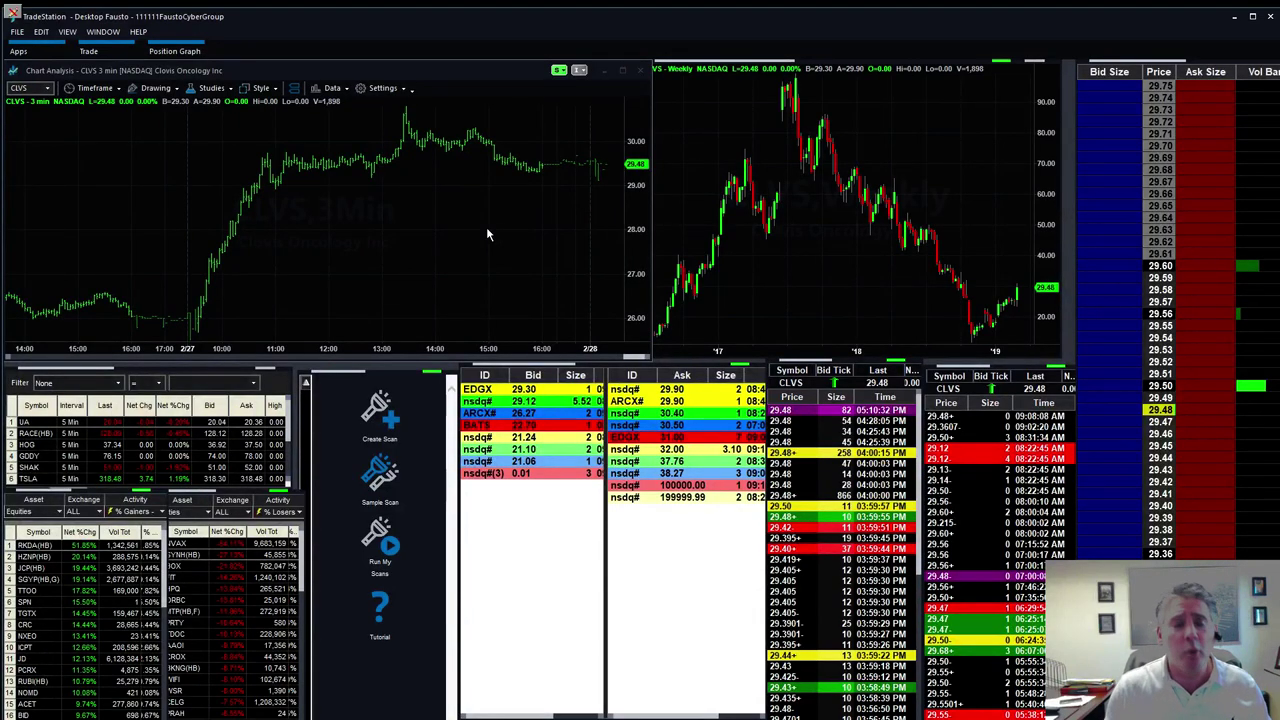
pyautogui.write('vs')
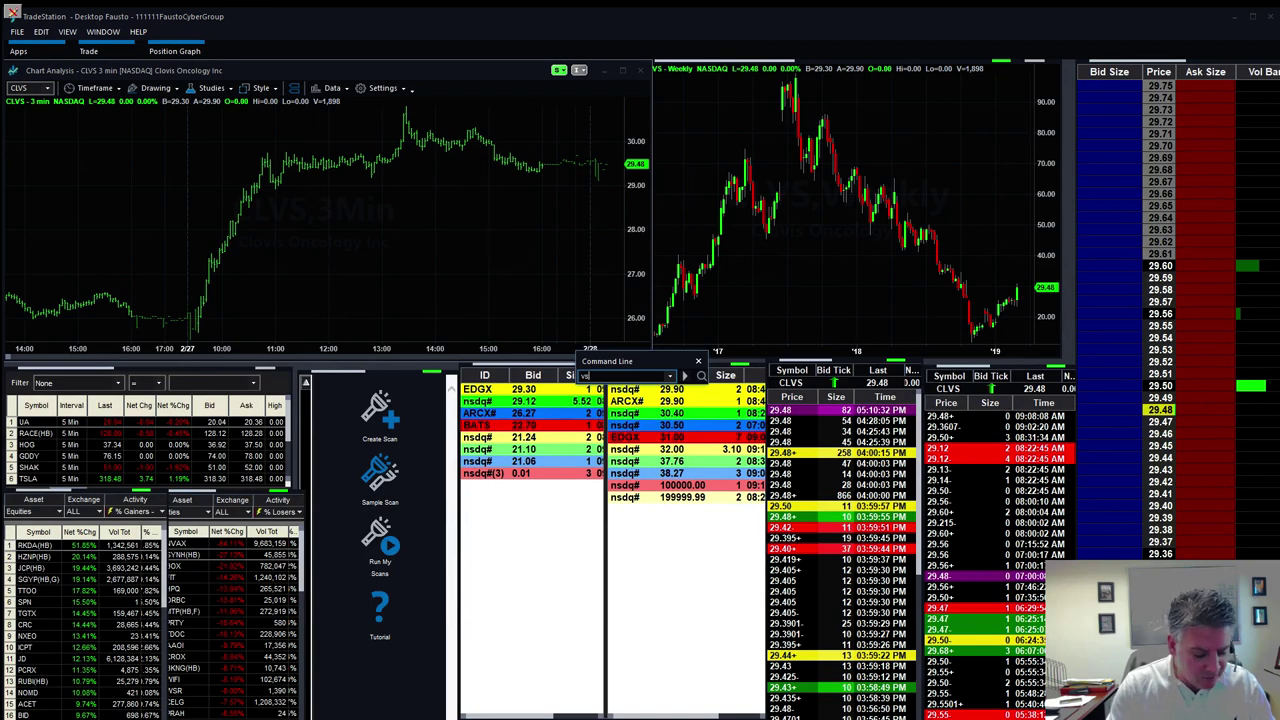
pyautogui.write('m')
pyautogui.press('Return')
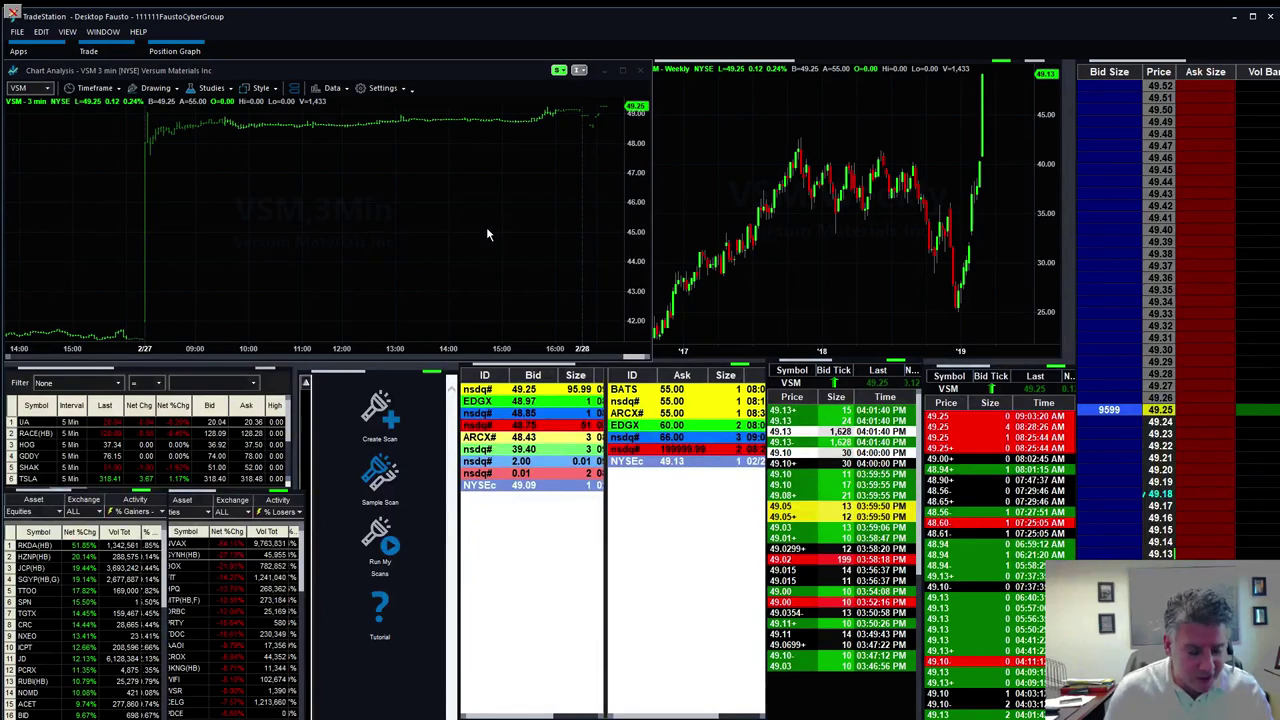
# Step: Load SQBG into the 3-minute chart and its linked weekly chart and order book
pyautogui.write('dq')
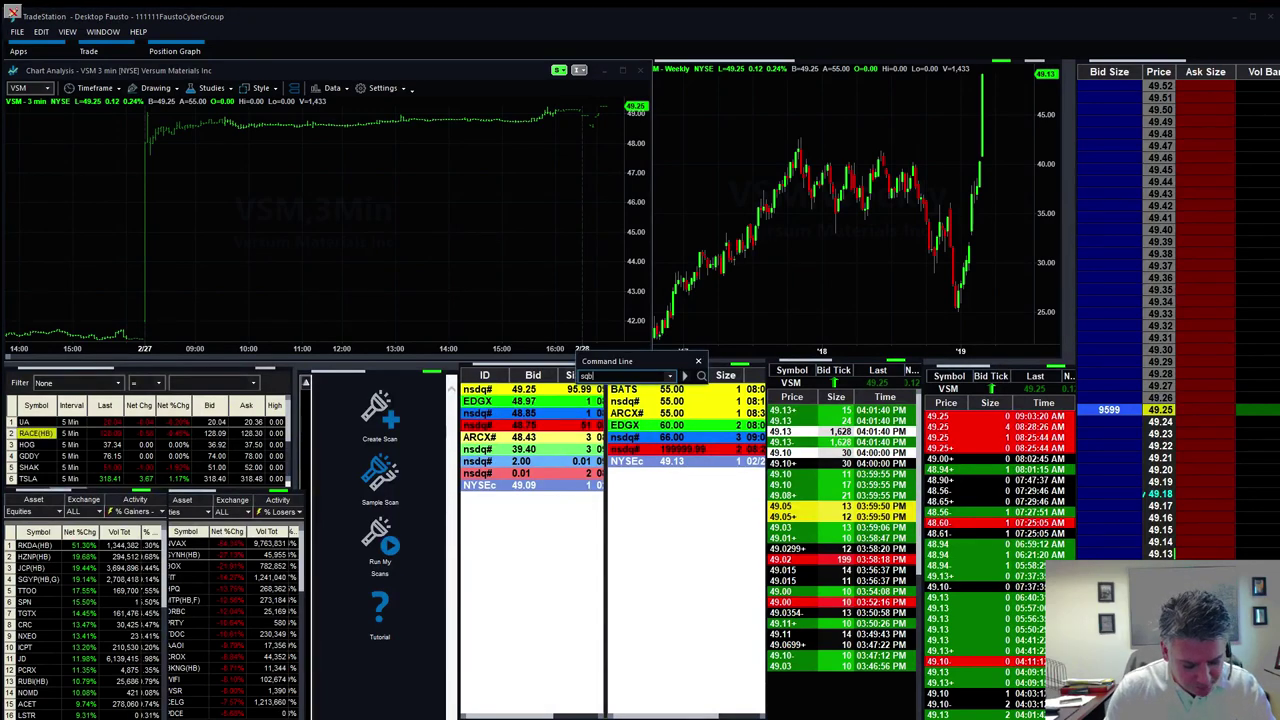
pyautogui.write('bg')
pyautogui.press('Return')
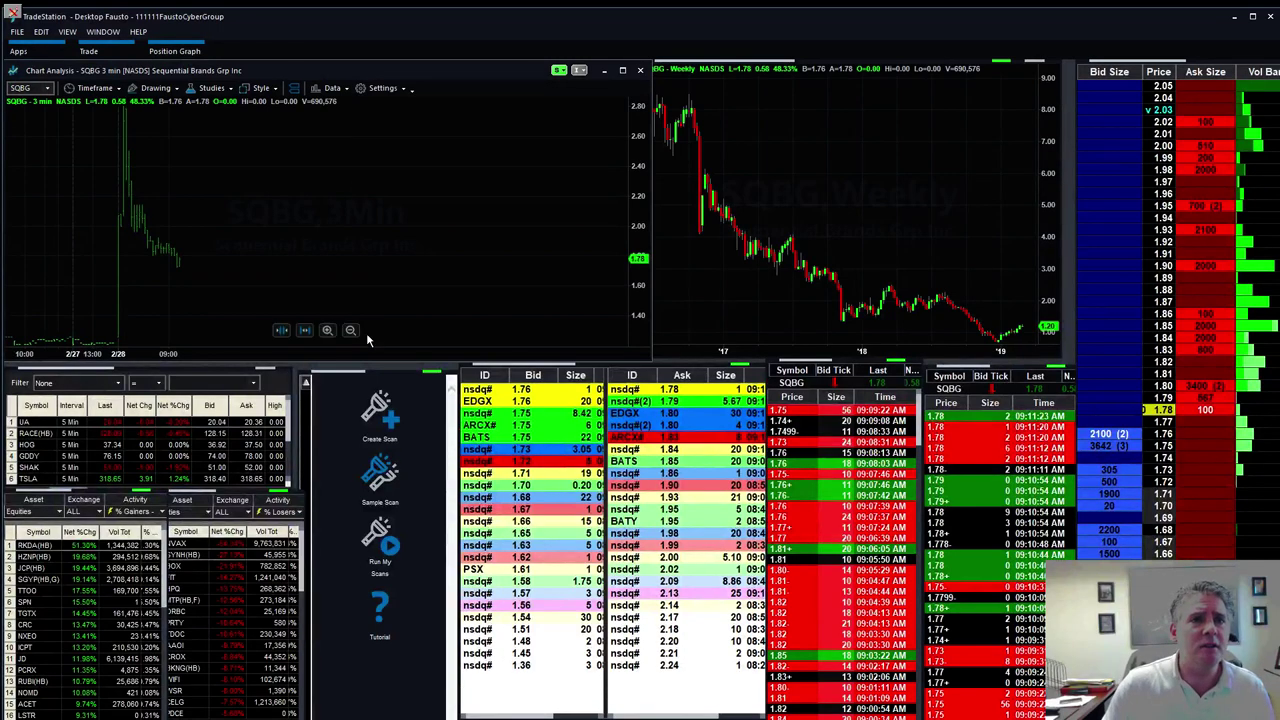
# Step: Shorten the 3-minute chart window from its lower edge, and stretch it back to its previous height
pyautogui.moveTo(361, 357)
pyautogui.mouseDown()
pyautogui.moveTo(359, 308)
pyautogui.moveTo(358, 333)
pyautogui.mouseUp()
pyautogui.click(555, 398)
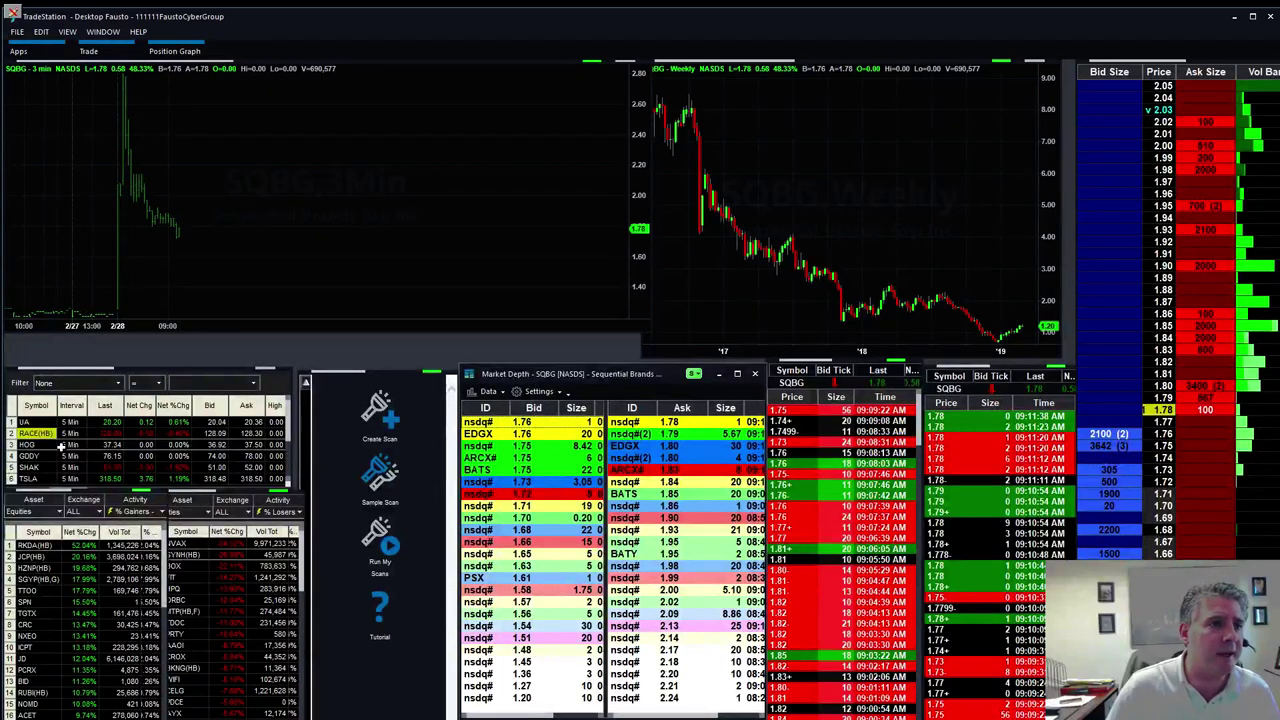
pyautogui.moveTo(386, 240)
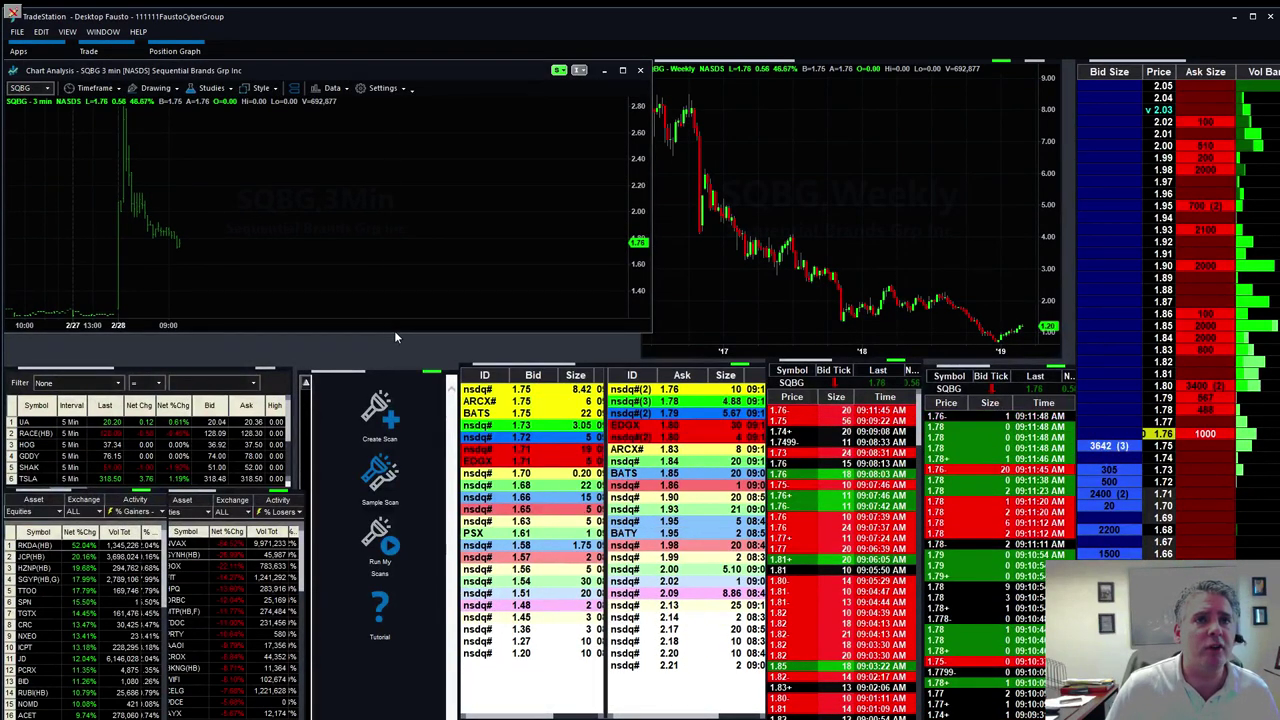
pyautogui.moveTo(394, 331); pyautogui.dragTo(393, 356)
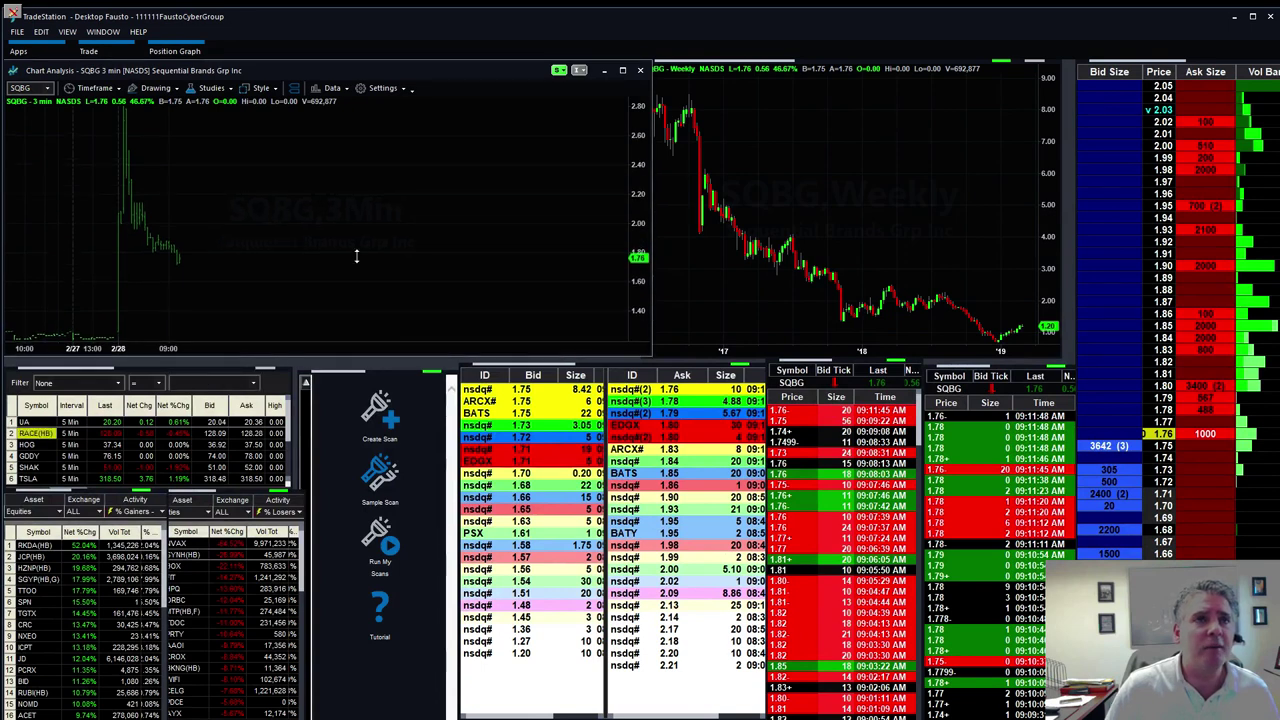
# Step: Reload SQBG in the linked charts, and switch them to RKDA
pyautogui.write('sqb')
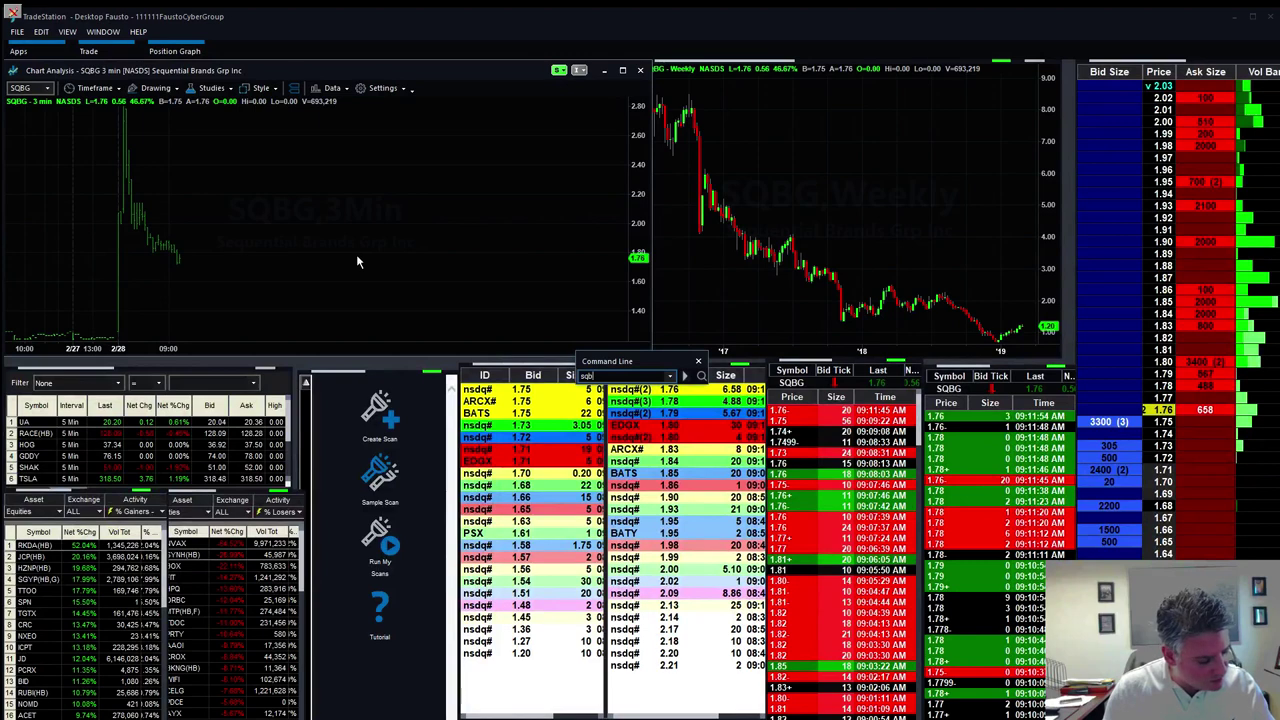
pyautogui.write('g')
pyautogui.press('Return')
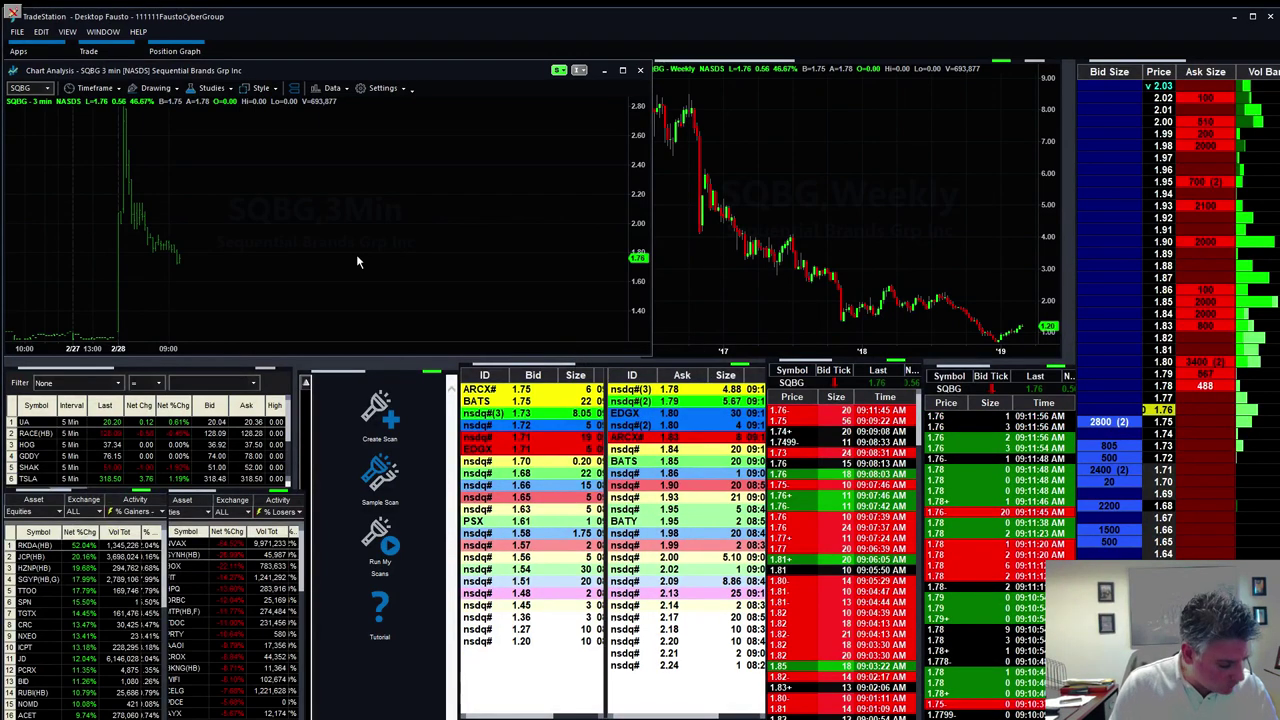
pyautogui.write('r')
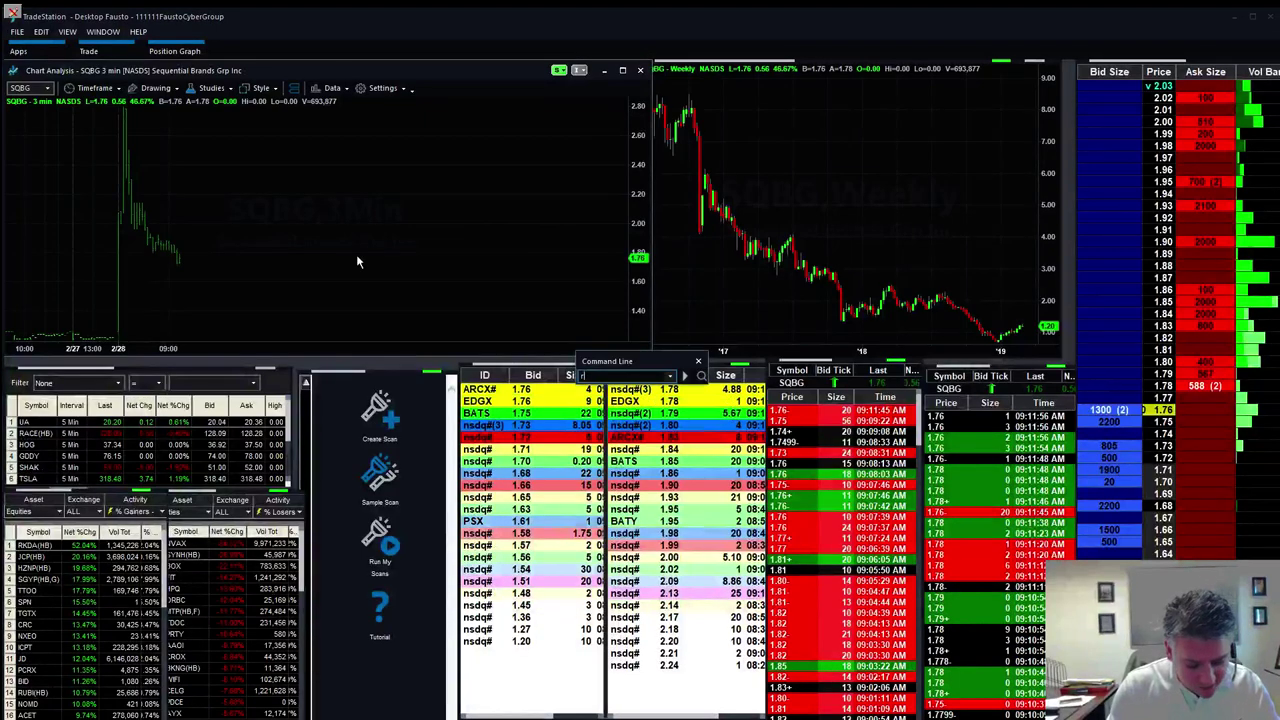
pyautogui.write('kda')
pyautogui.press('Return')
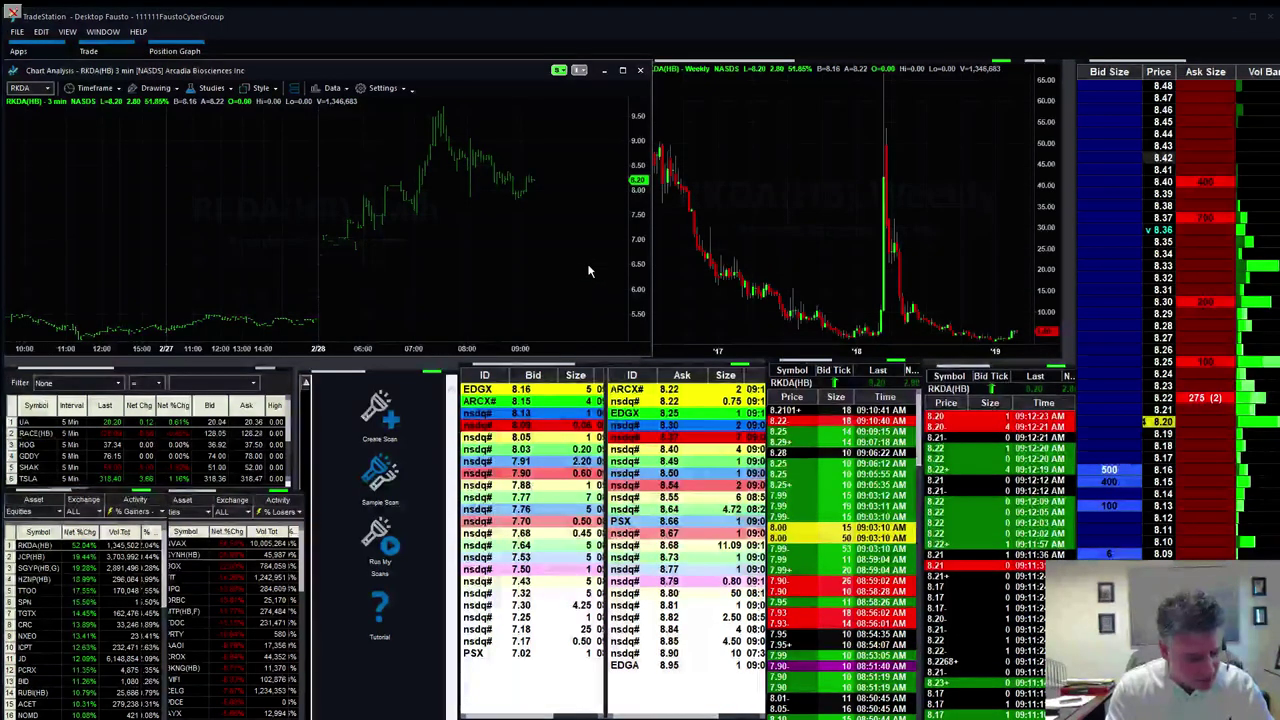
# Step: Bring up HZNP in the 3-minute and weekly charts, correcting the mistyped ticker HXNP
pyautogui.write('hznp')
pyautogui.press('Return')
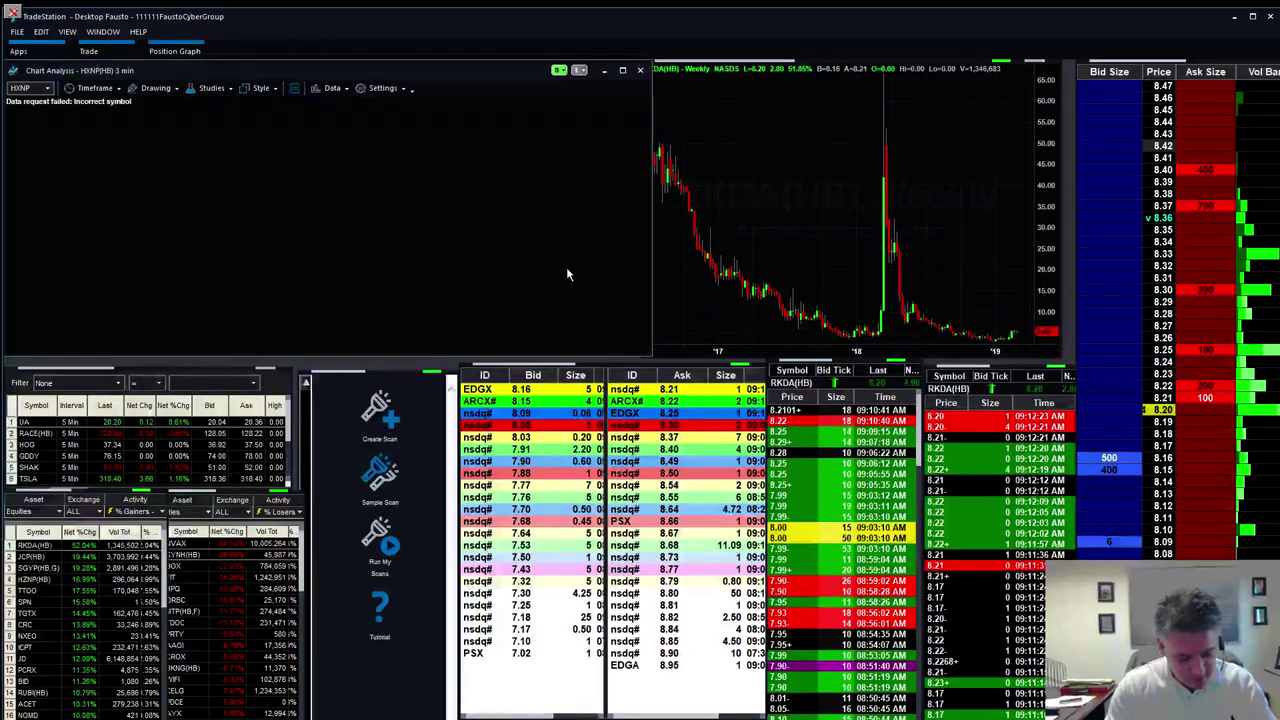
pyautogui.write('hzn')
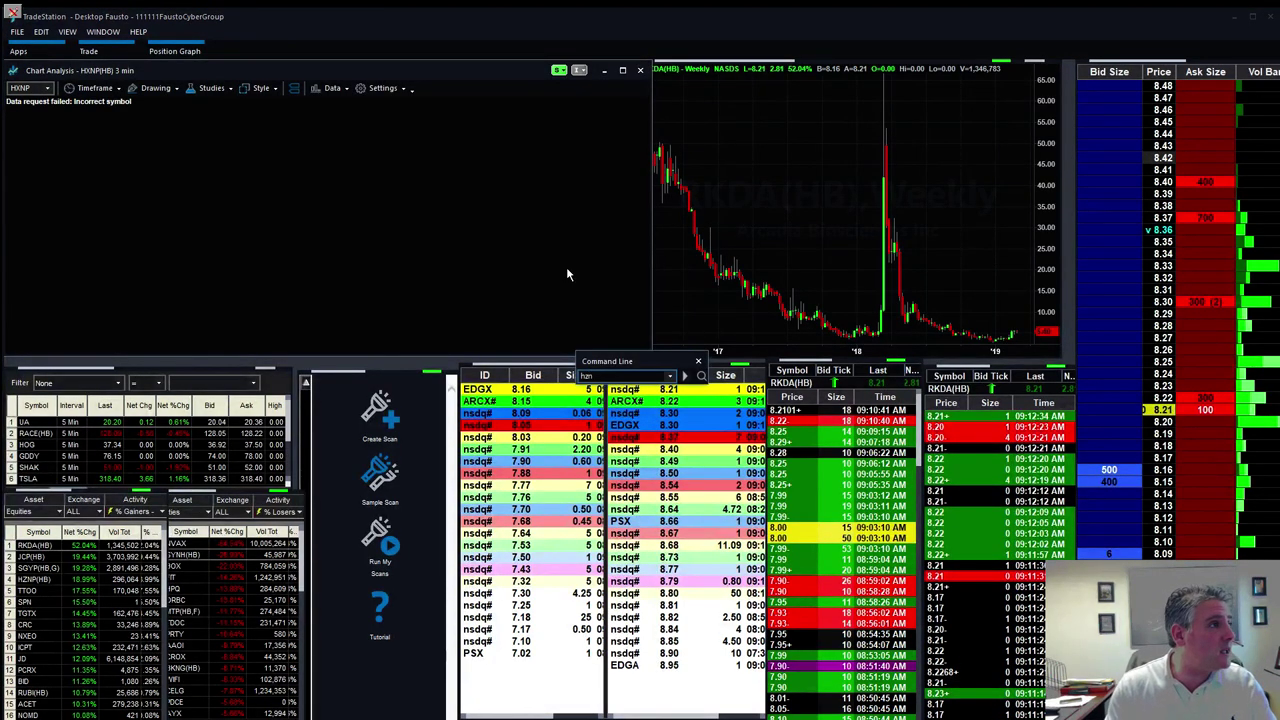
pyautogui.write('p')
pyautogui.press('Return')
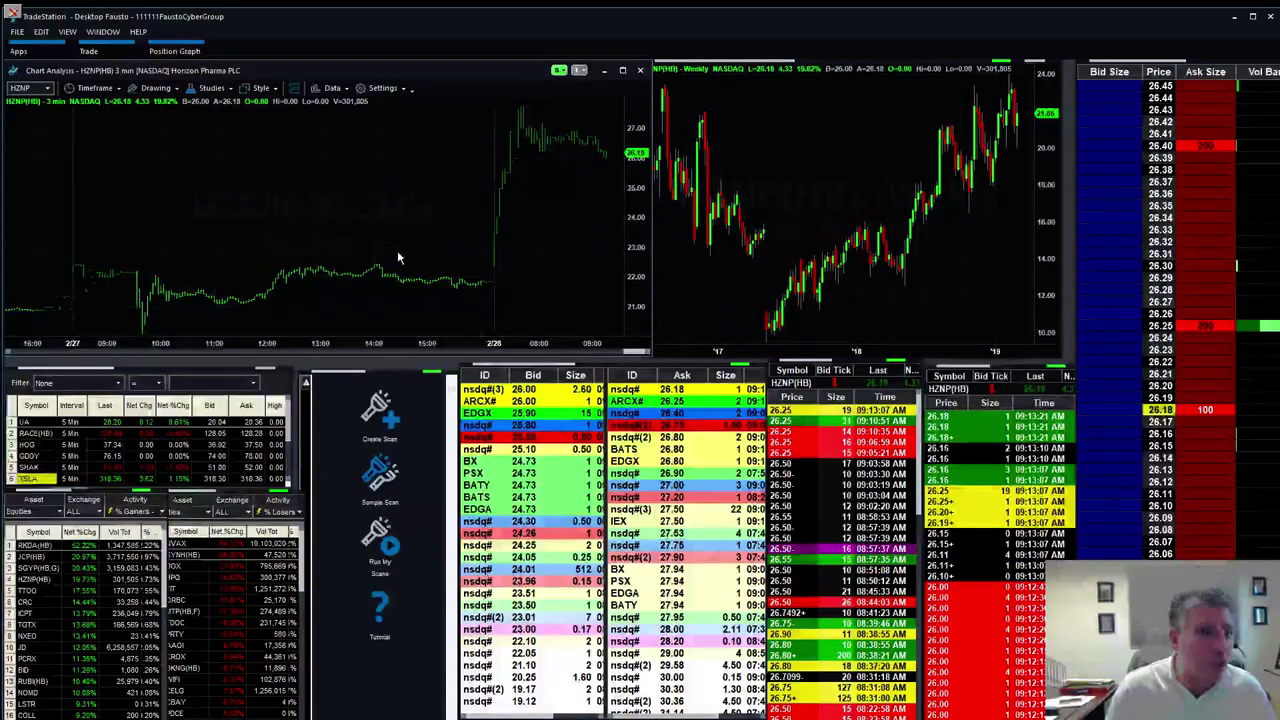
# Step: Display the linked charts for CROX, followed by those for CELG
pyautogui.write('CROX')
pyautogui.press('Return')
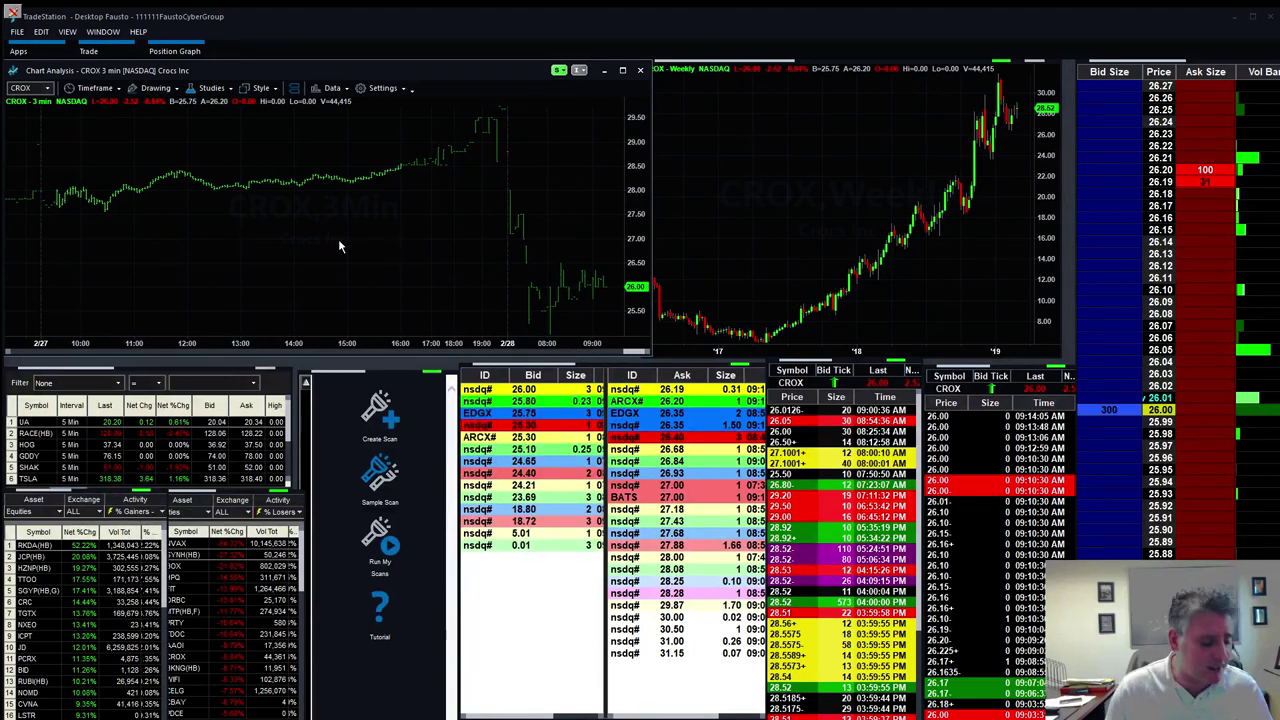
pyautogui.write('ce')
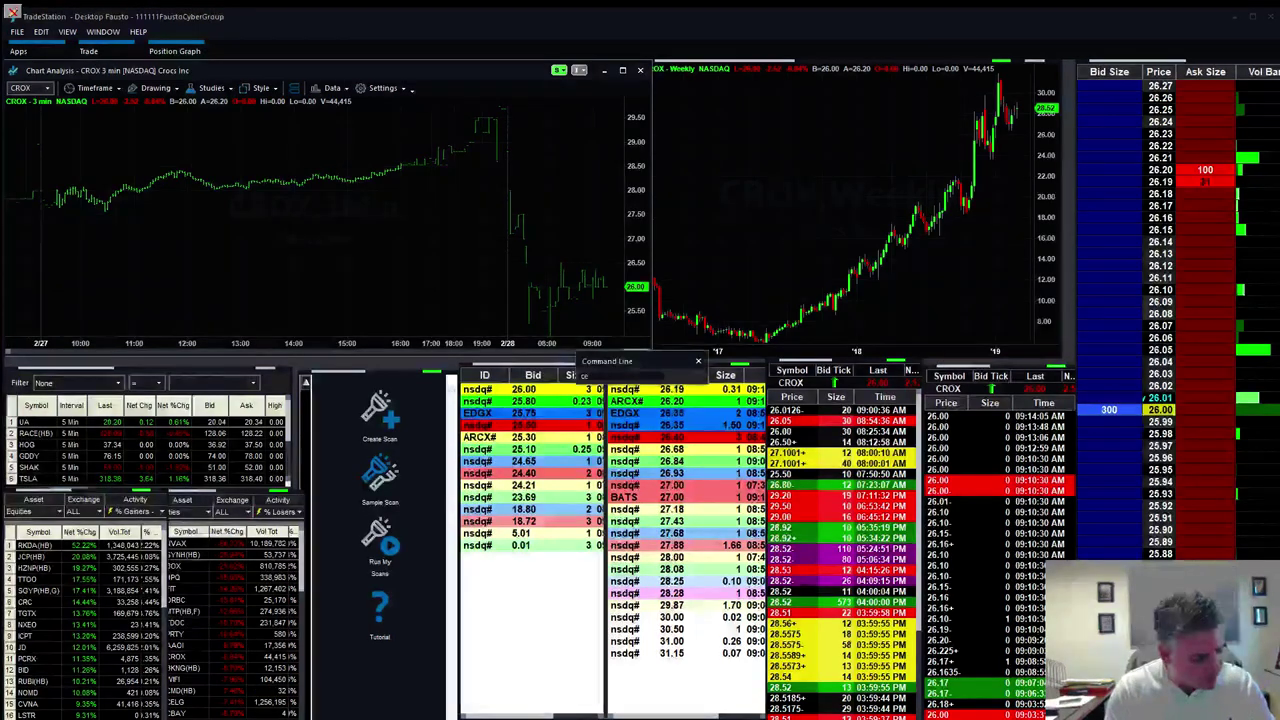
pyautogui.write('lg')
pyautogui.press('Return')
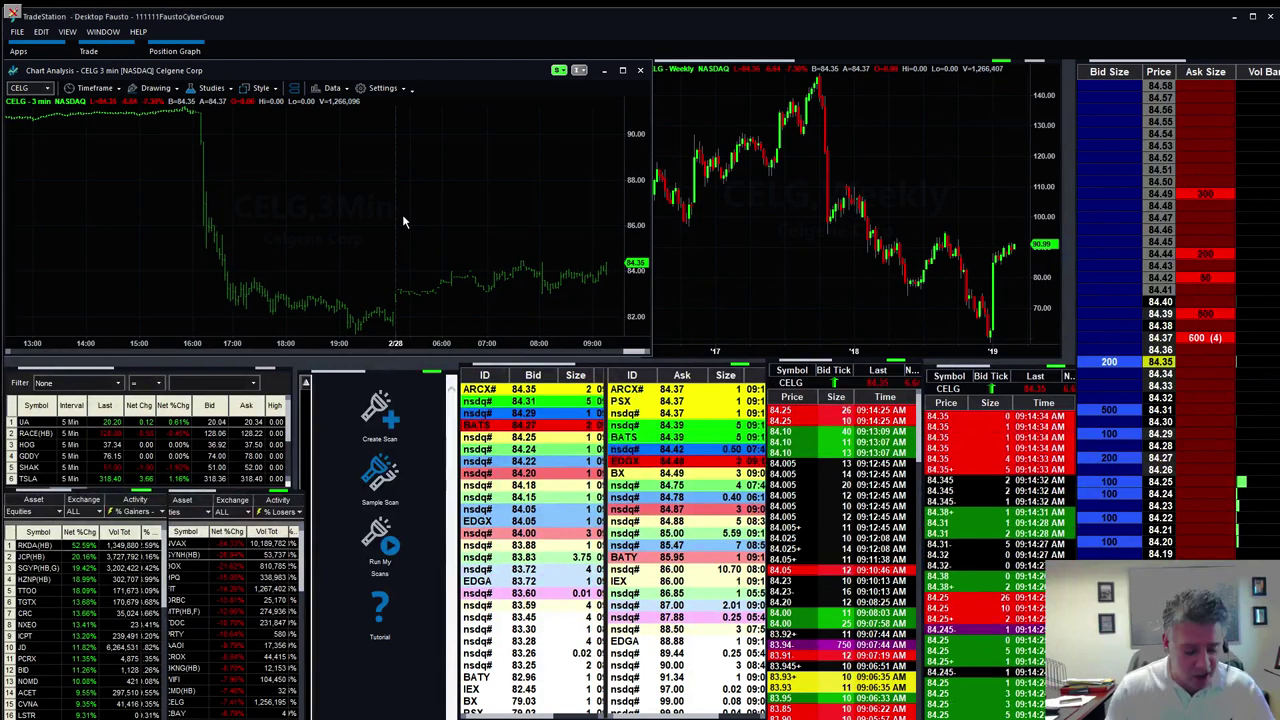
# Step: Load JCP into the linked charts and depth windows, followed by BOX
pyautogui.write('ICP')
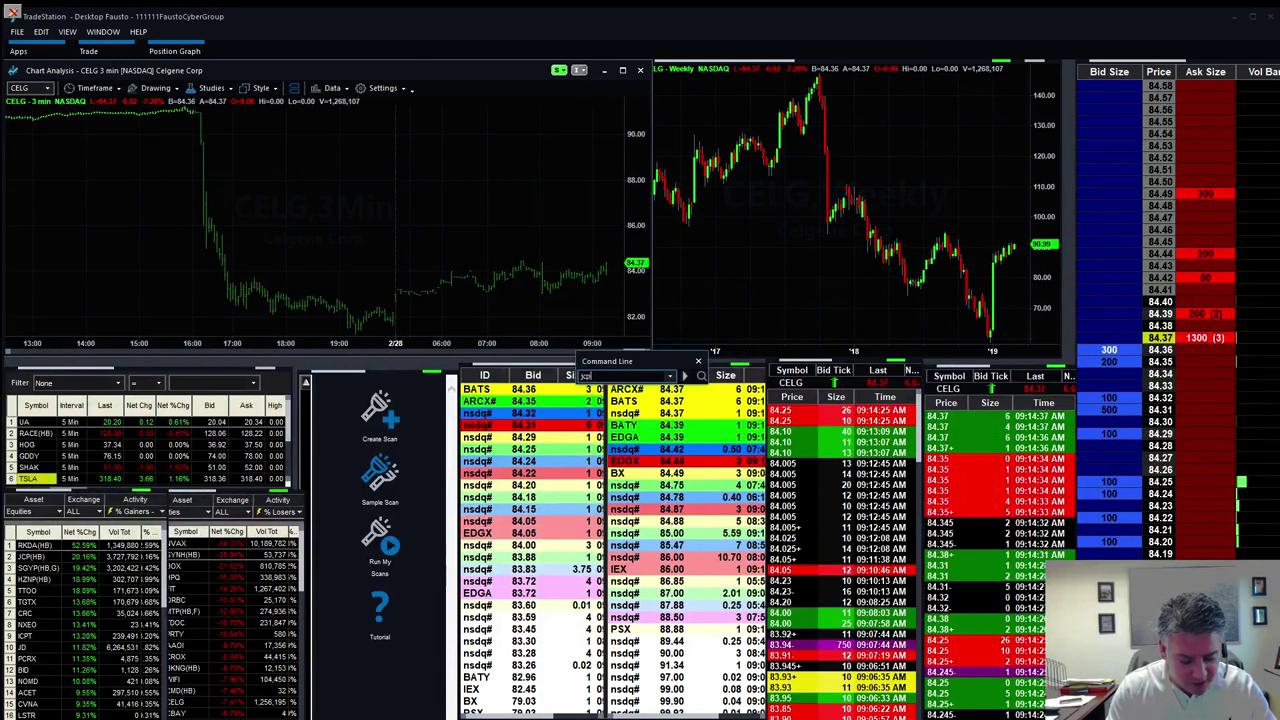
pyautogui.press('Return')
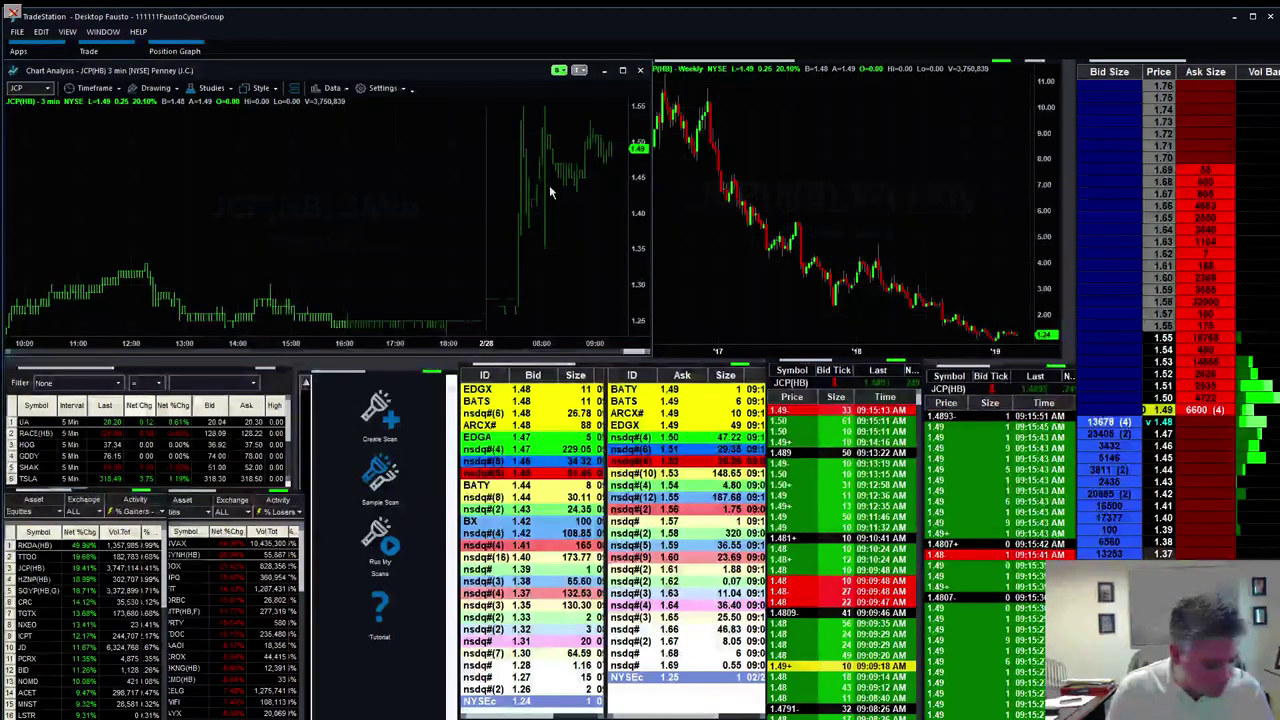
pyautogui.write('BOX')
pyautogui.press('Return')
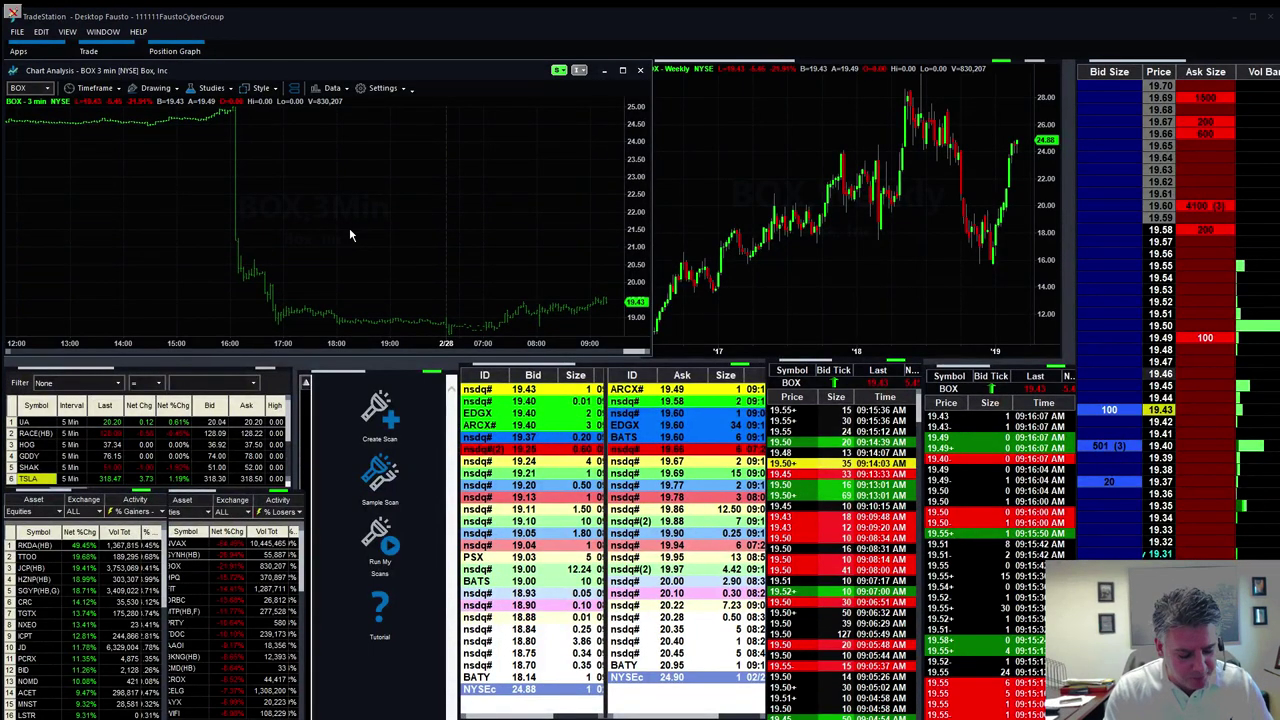
# Step: Switch the linked charts to HPQ, and after reviewing it, to FIT
pyautogui.write('HPQ')
pyautogui.press('Return')
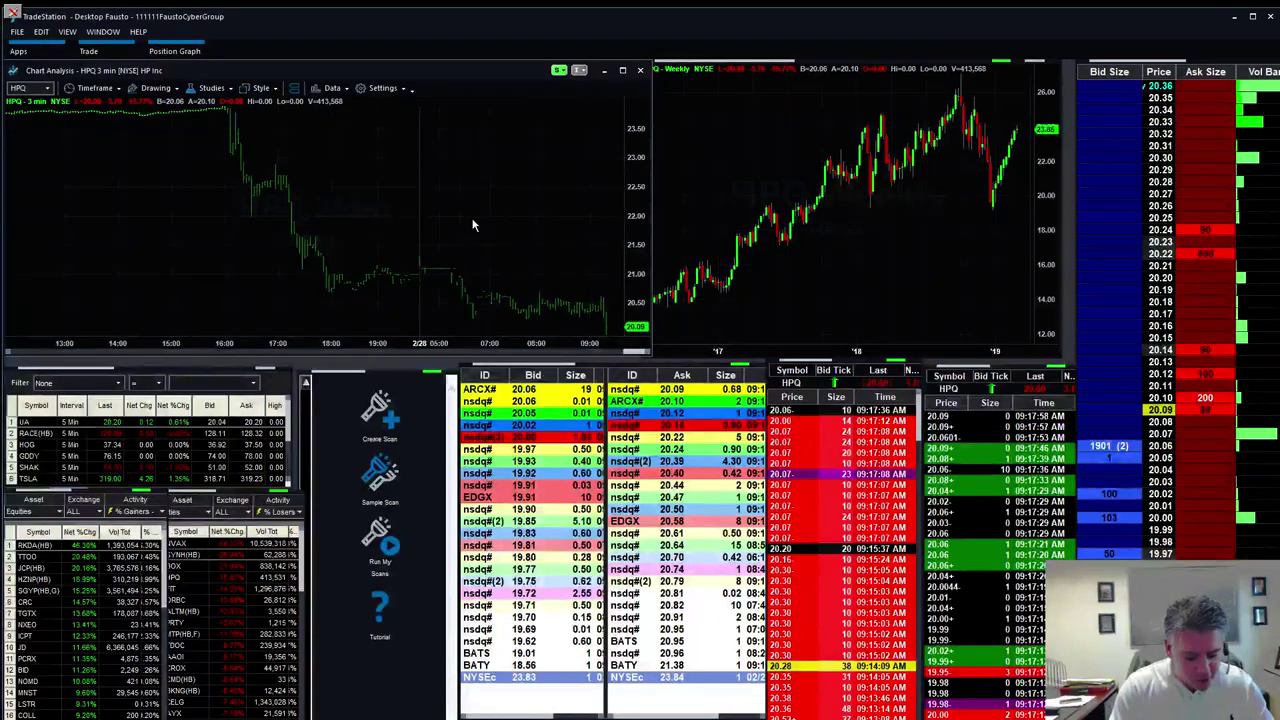
pyautogui.write('FIT')
pyautogui.press('Return')
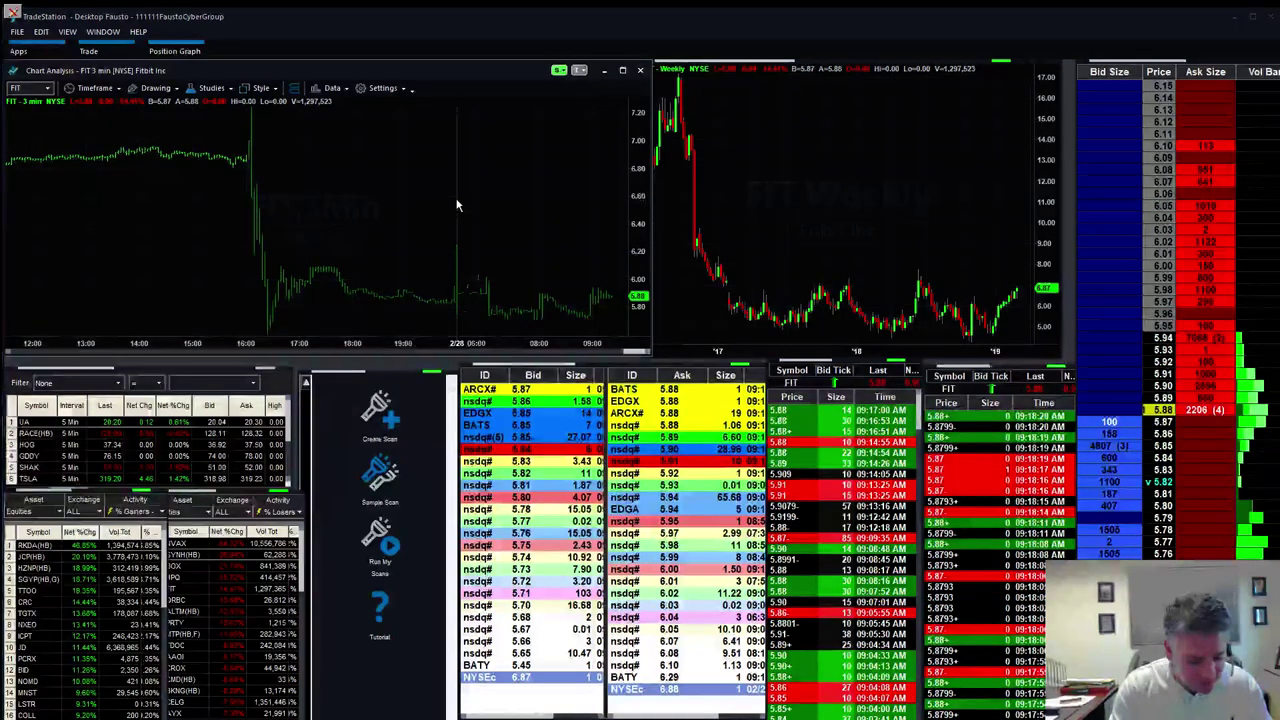
# Step: Bring up ICPT in the linked charts, and switch the 3-minute chart to TLRA
pyautogui.write('ICPT')
pyautogui.press('Return')
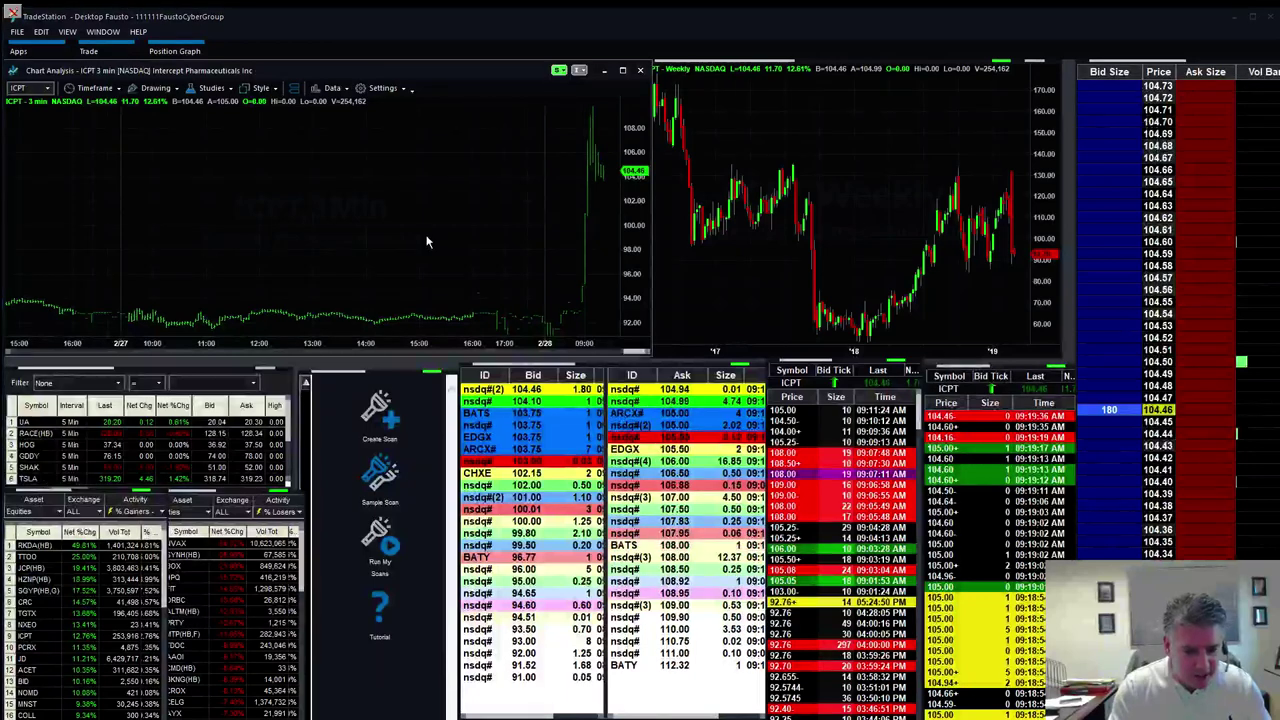
pyautogui.write('ti')
pyautogui.write('ra')
pyautogui.press('Return')
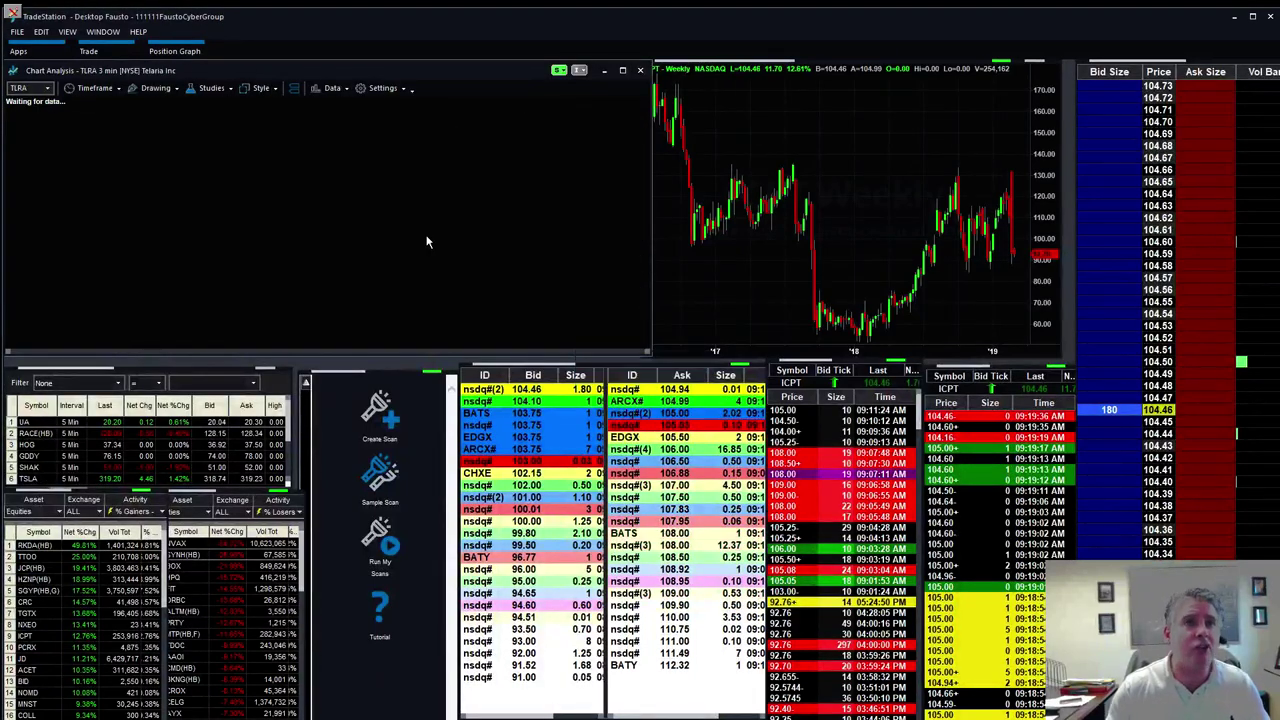